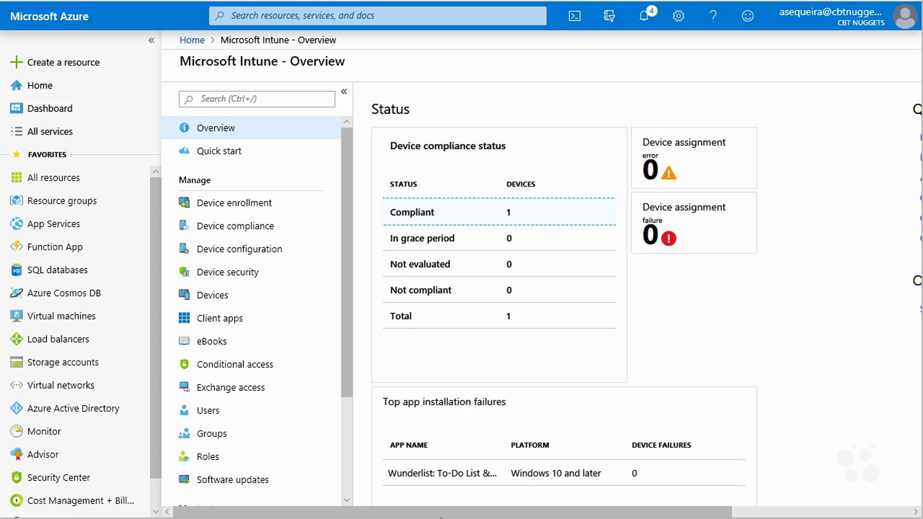
# - Open Client apps from the Microsoft Intune overview menu
pyautogui.click(234, 321)
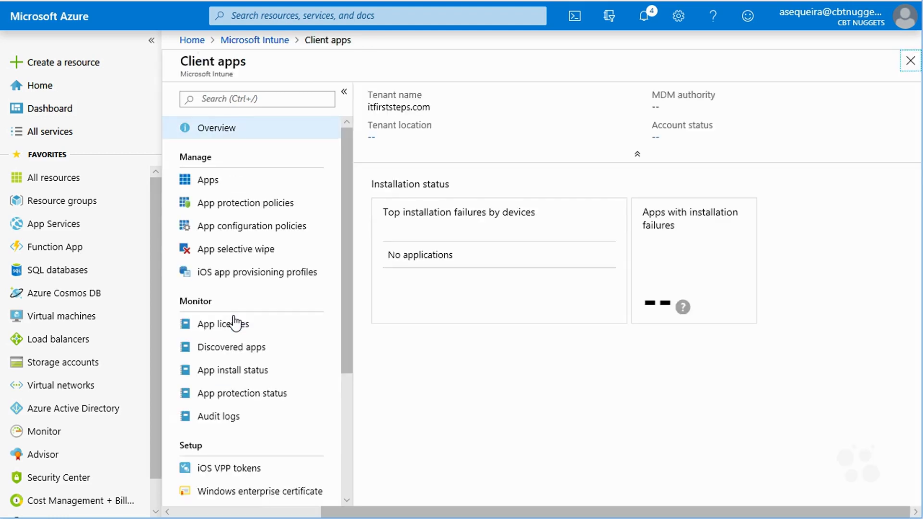
# - Open Wunderlist: To-Do List & Tasks from Apps and review its device and user status charts
pyautogui.click(206, 180)
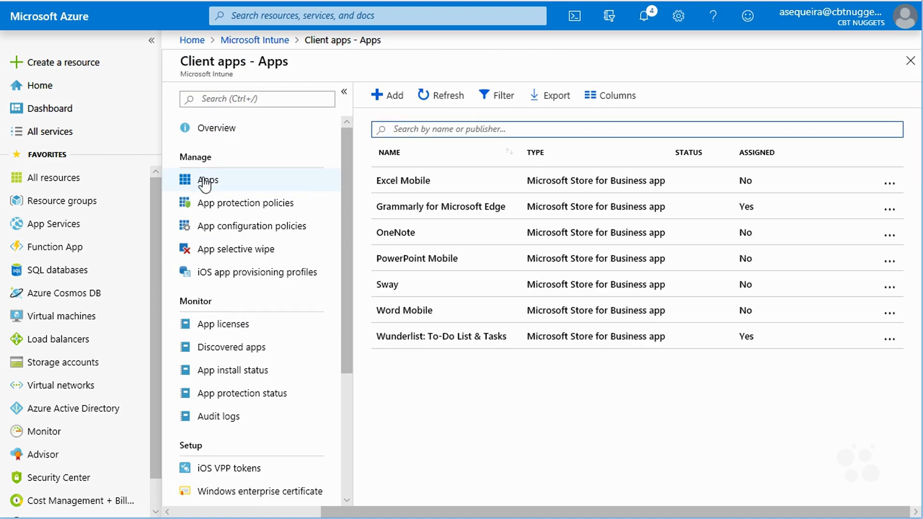
pyautogui.click(416, 339)
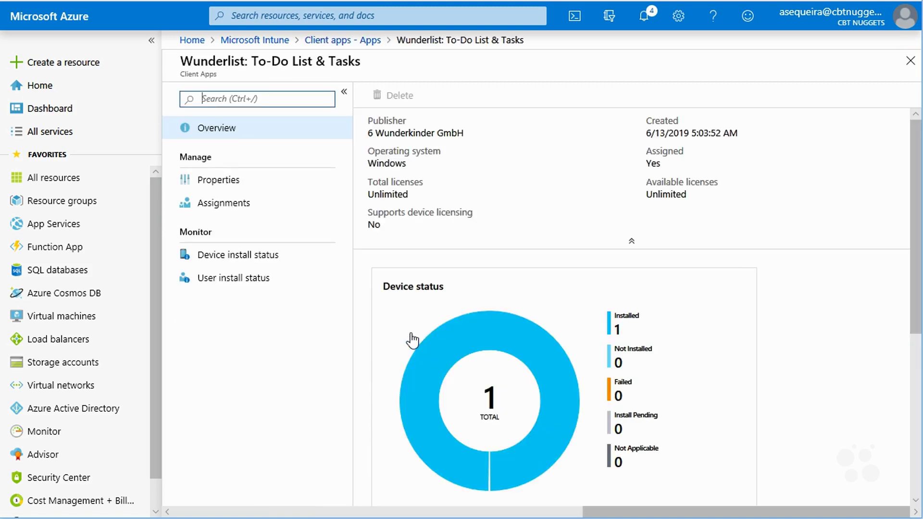
pyautogui.scroll(-3, 755, 303)
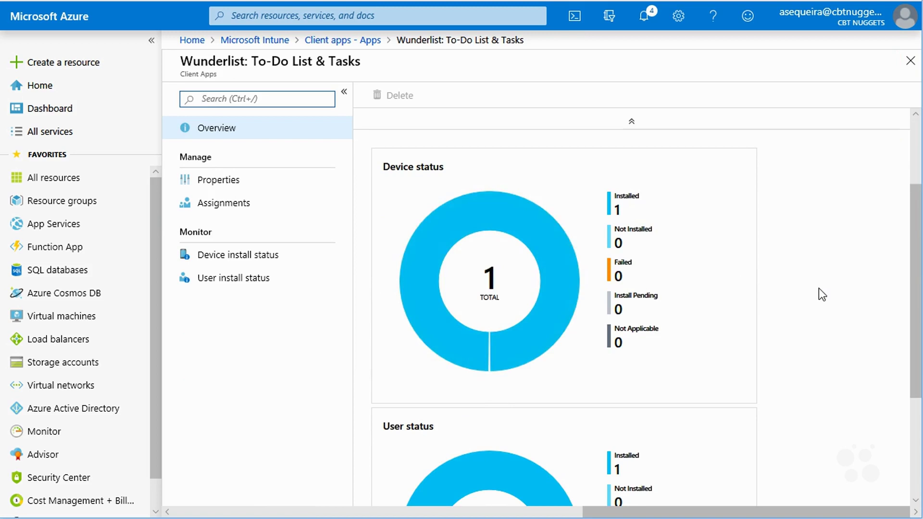
pyautogui.scroll(-2, 818, 288)
pyautogui.scroll(2, 815, 306)
# - Check Wunderlist's per-user and per-device install status, ending on device MSSB1 shown as Installed
pyautogui.click(250, 259)
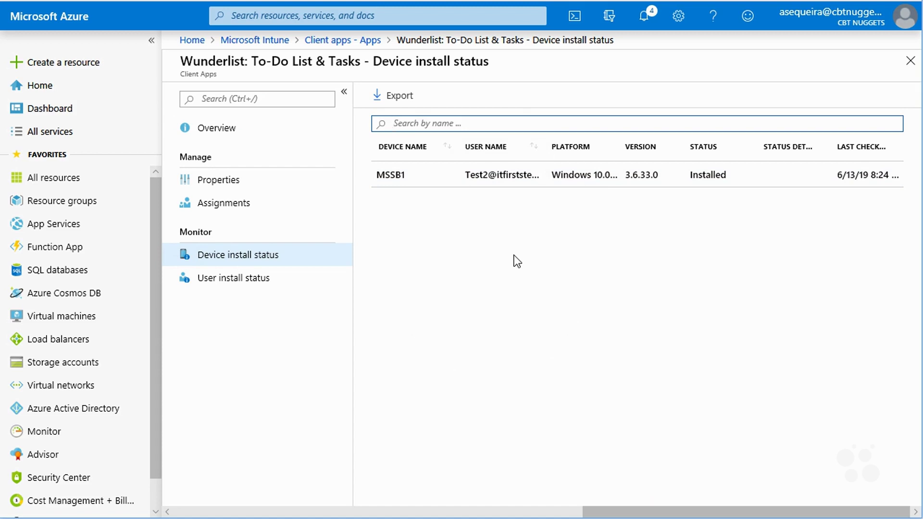
pyautogui.click(258, 260)
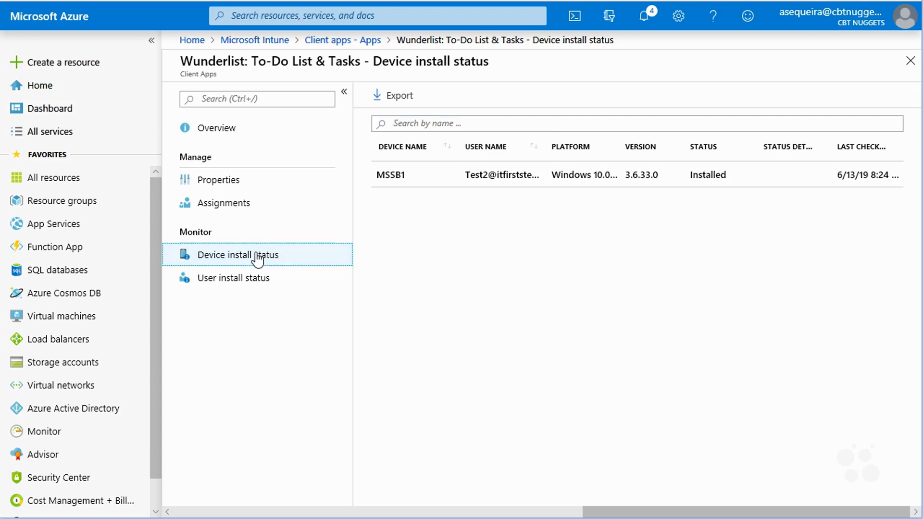
pyautogui.click(248, 283)
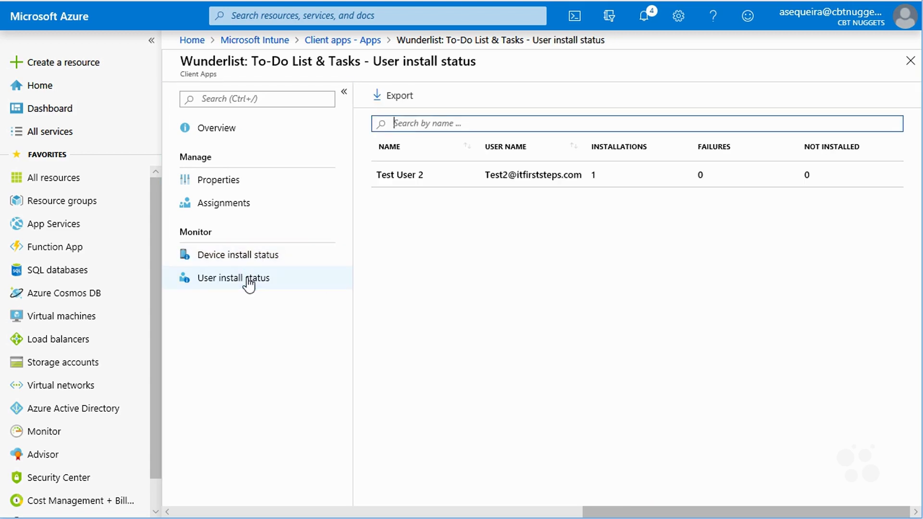
pyautogui.click(281, 261)
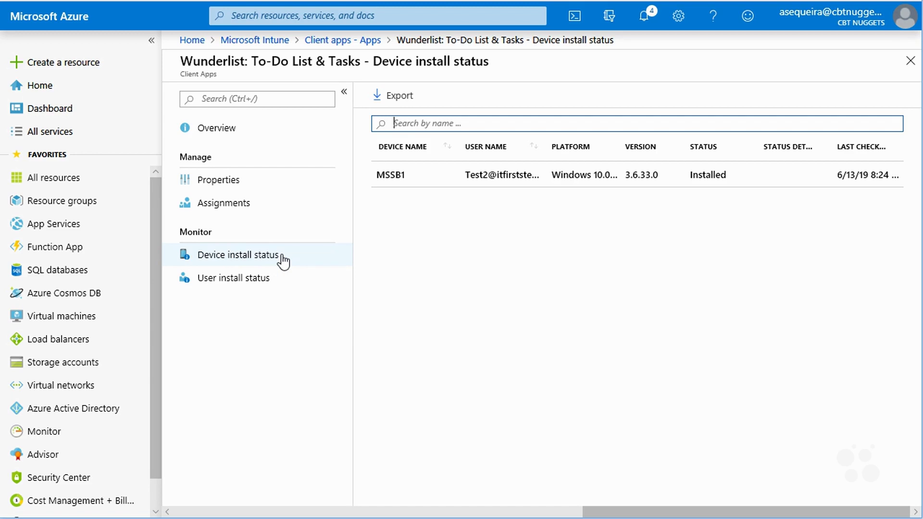
# - View Wunderlist's properties for its app type, then return to its overview
pyautogui.click(220, 182)
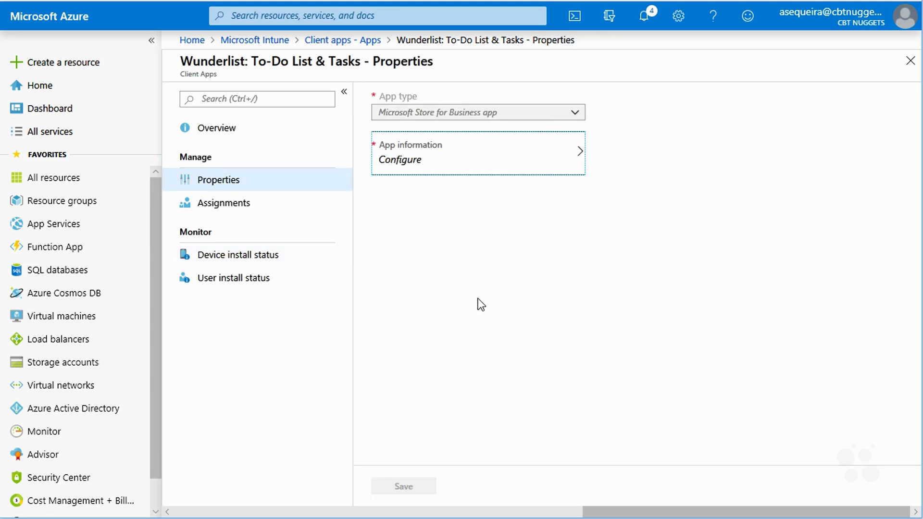
pyautogui.click(226, 129)
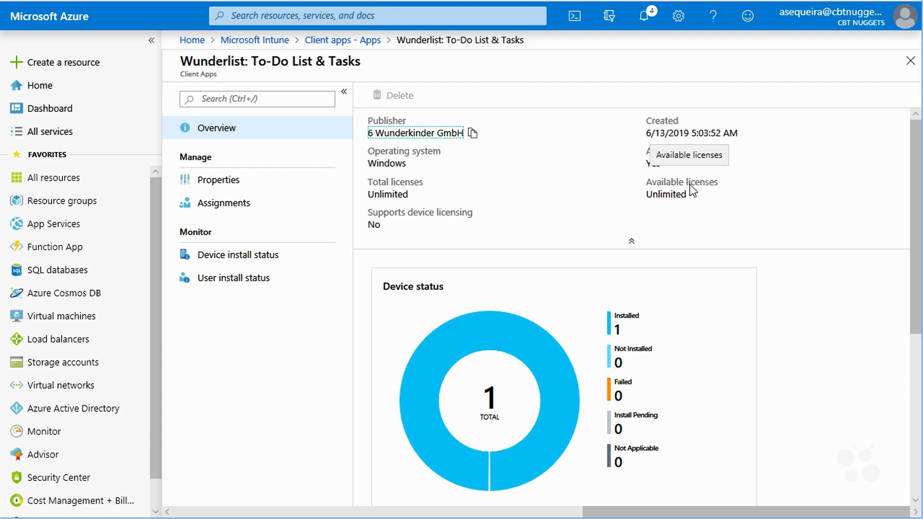
# - Go back through Client apps > Apps and start adding a new app, showing the app types
pyautogui.click(271, 41)
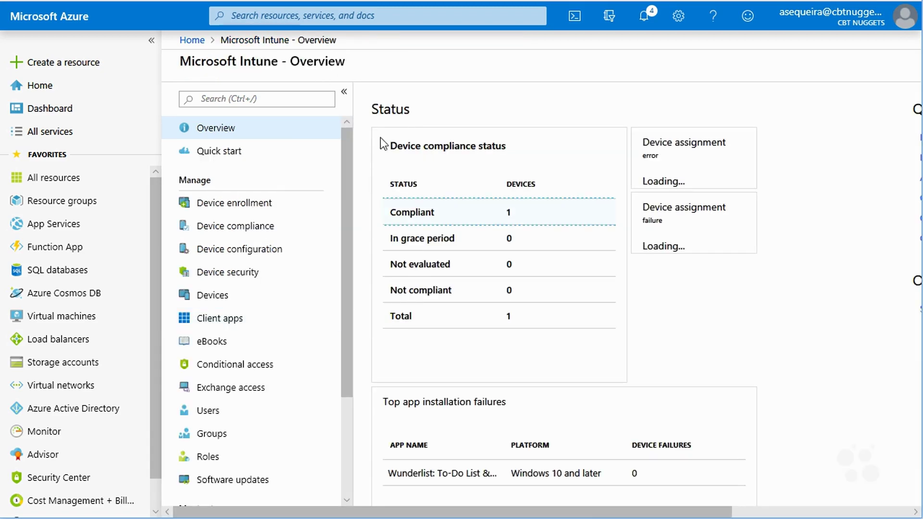
pyautogui.click(233, 319)
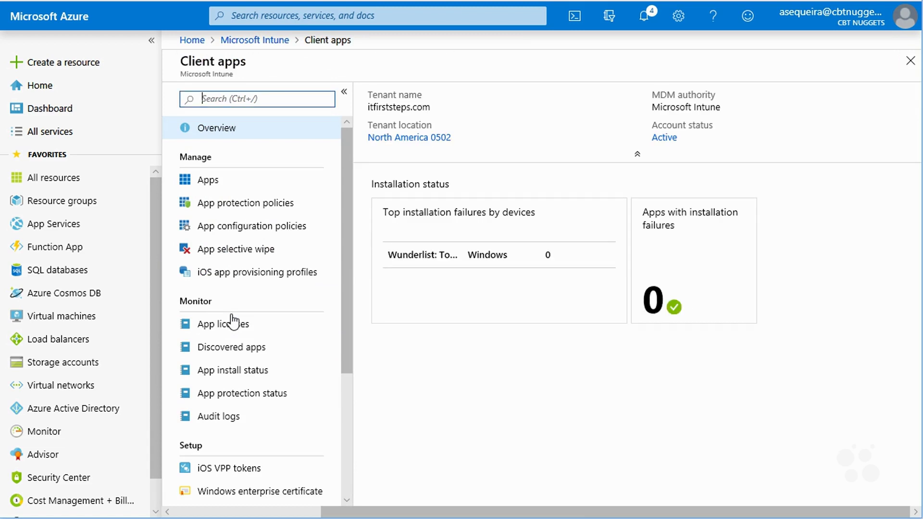
pyautogui.click(207, 188)
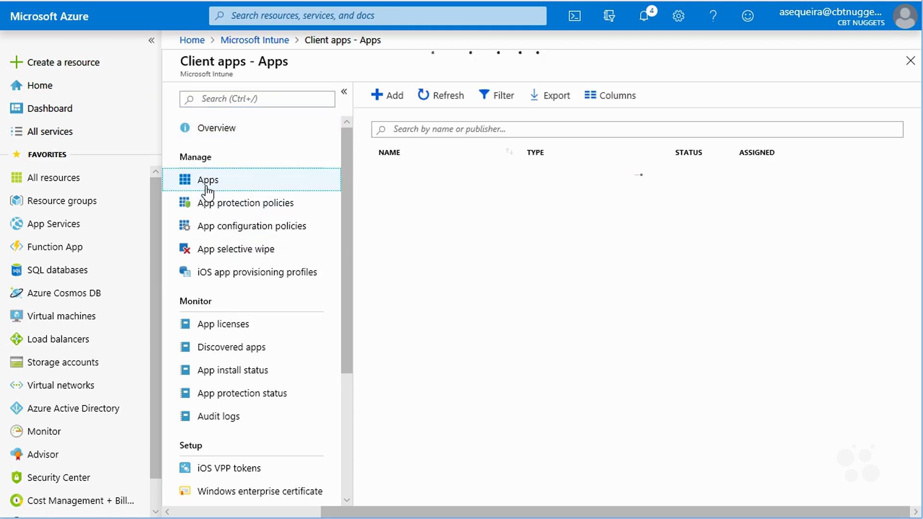
pyautogui.click(387, 101)
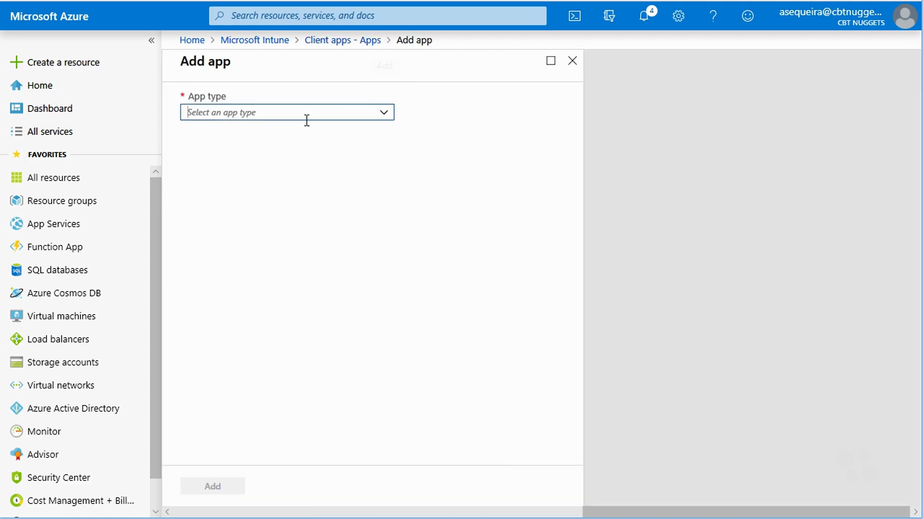
pyautogui.click(382, 114)
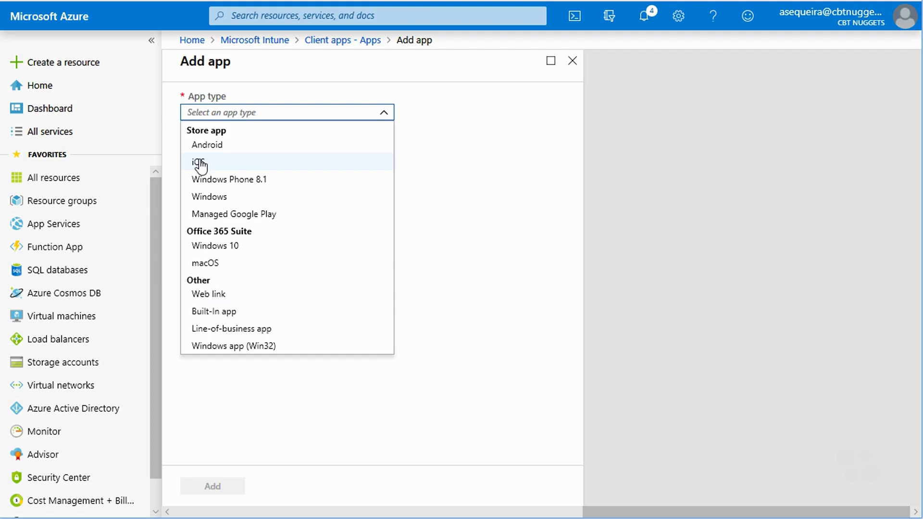
# - Choose Line-of-business app and load FoxitReader95_enu_Setup.msi as the package
pyautogui.click(244, 330)
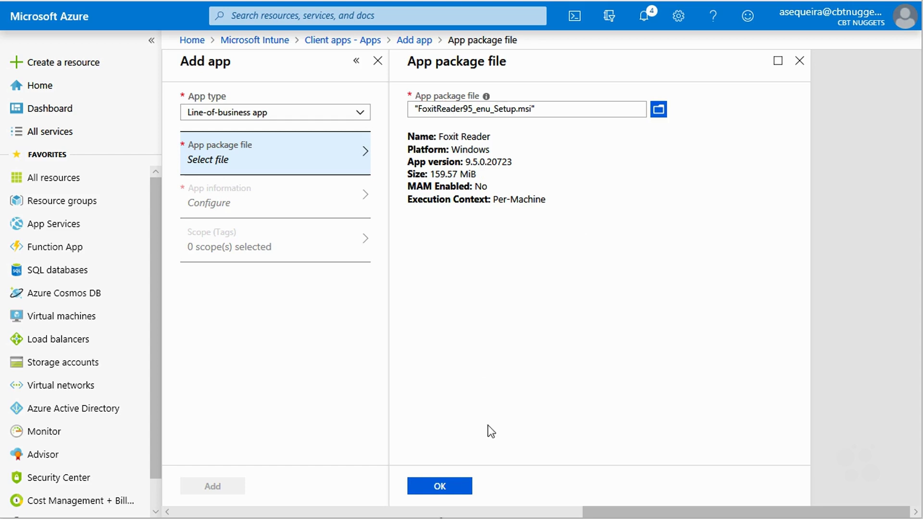
# - Confirm the Foxit package and enter description 'PDF Reader' and publisher 'Foxit'
pyautogui.click(439, 486)
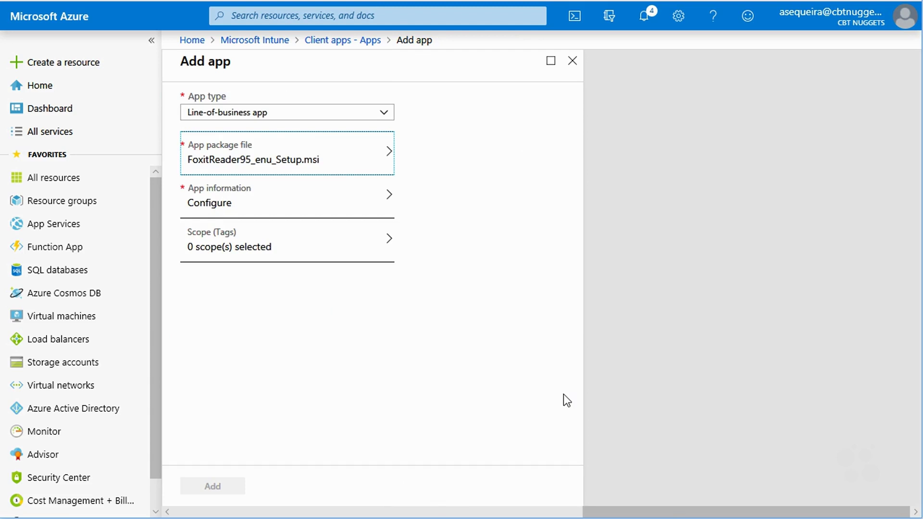
pyautogui.click(259, 205)
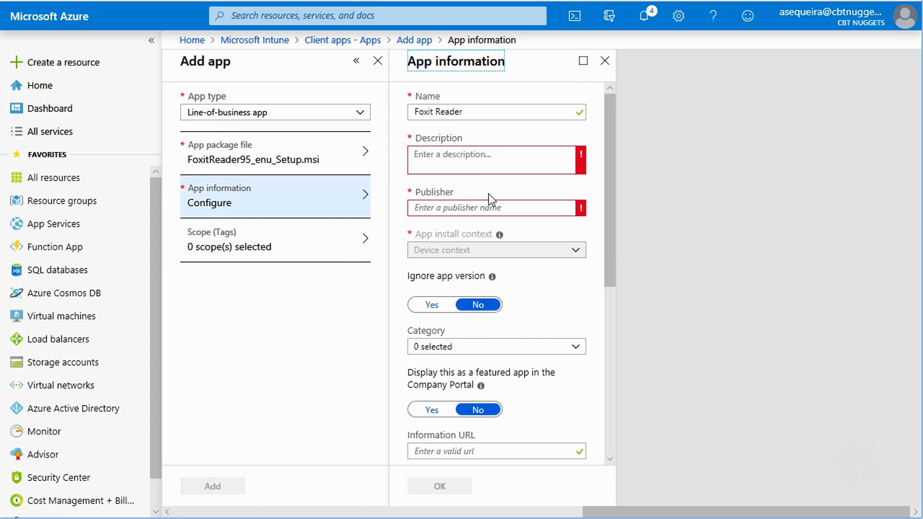
pyautogui.scroll(-5, 541, 191)
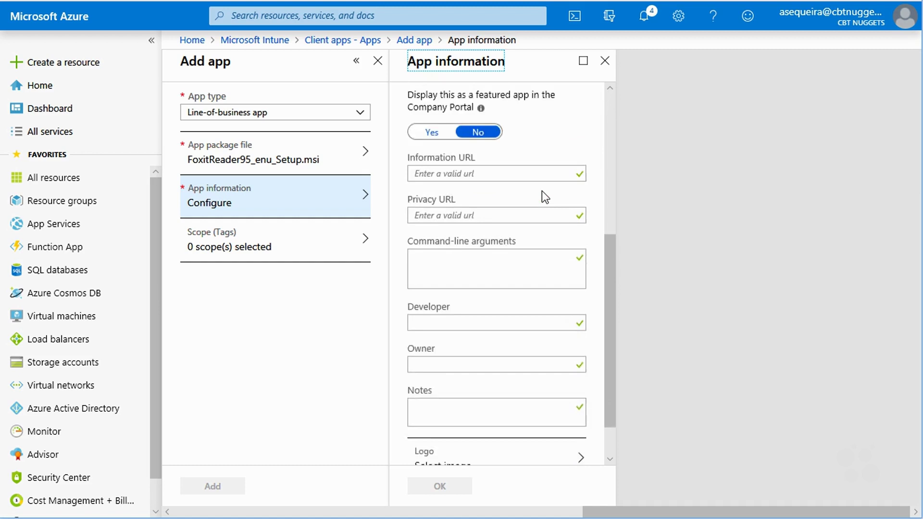
pyautogui.scroll(5, 541, 192)
pyautogui.click(452, 160)
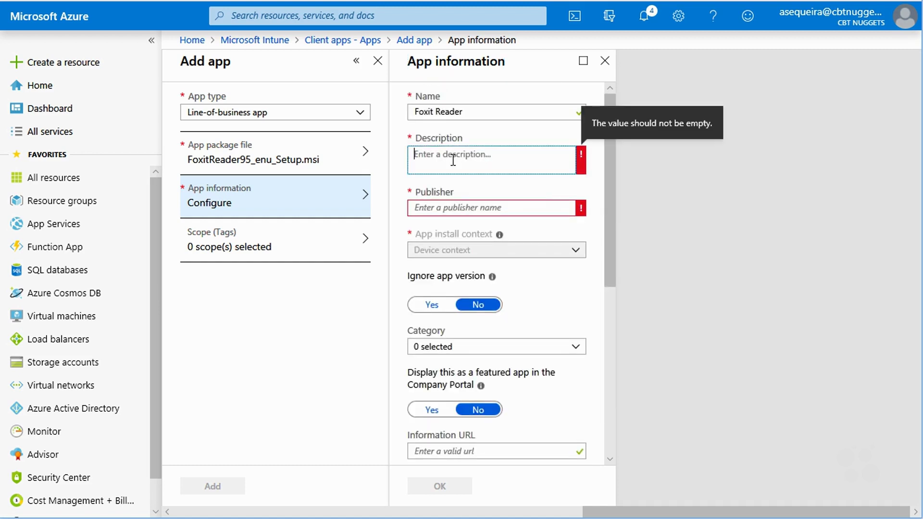
pyautogui.write('Fox')
pyautogui.press('BackSpace')
pyautogui.press('BackSpace')
pyautogui.press('BackSpace')
pyautogui.write('P')
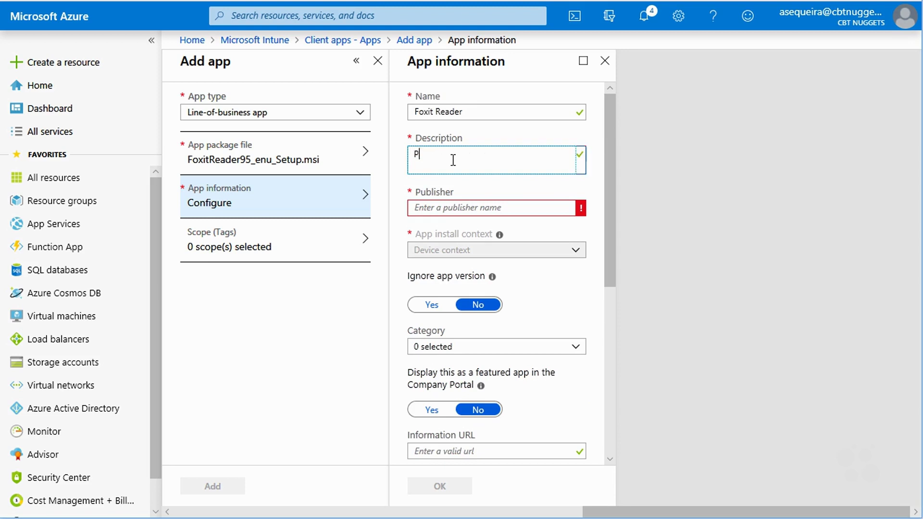
pyautogui.write('DF Reader')
pyautogui.click(448, 208)
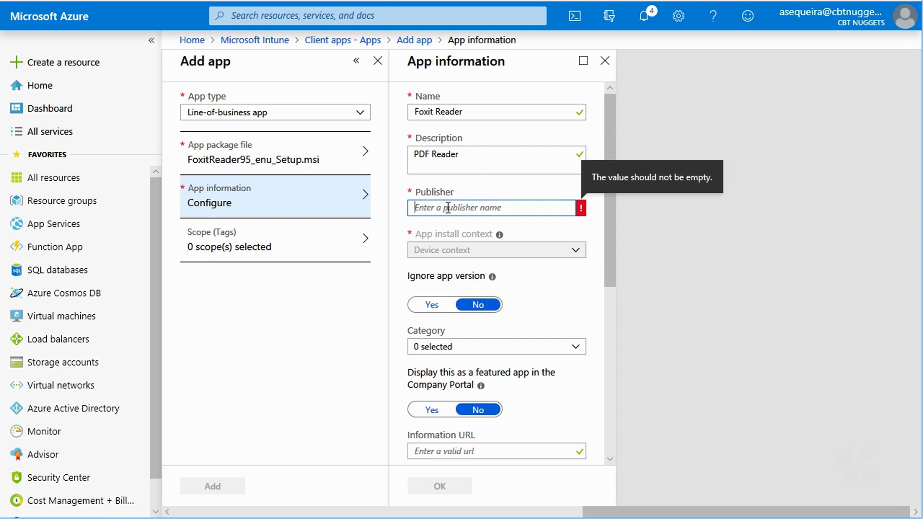
pyautogui.write('Foxit')
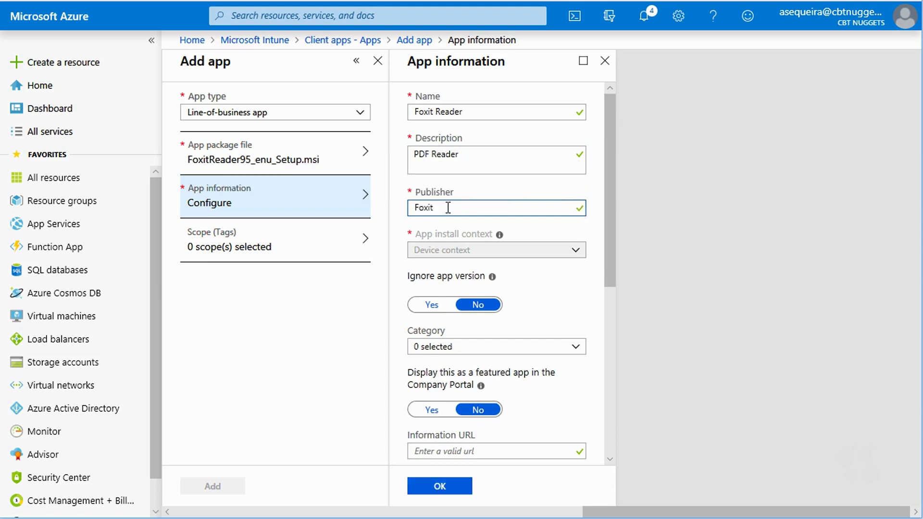
pyautogui.click(584, 292)
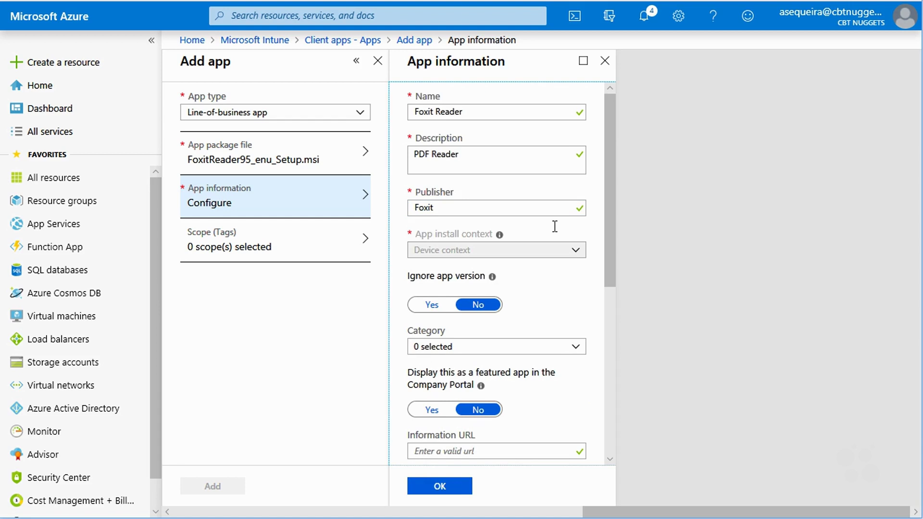
# - Put the app in the Productivity category, feature it in Company Portal, and save
pyautogui.scroll(-1, 578, 302)
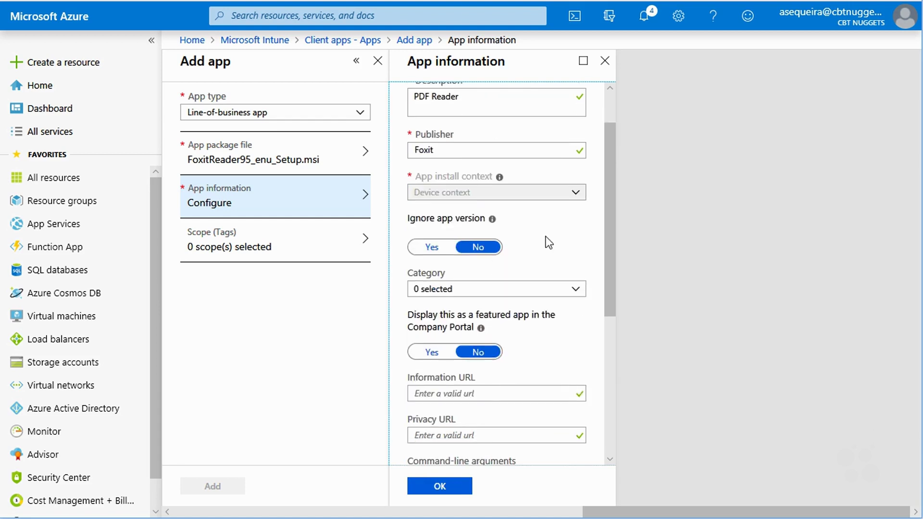
pyautogui.scroll(-1, 549, 242)
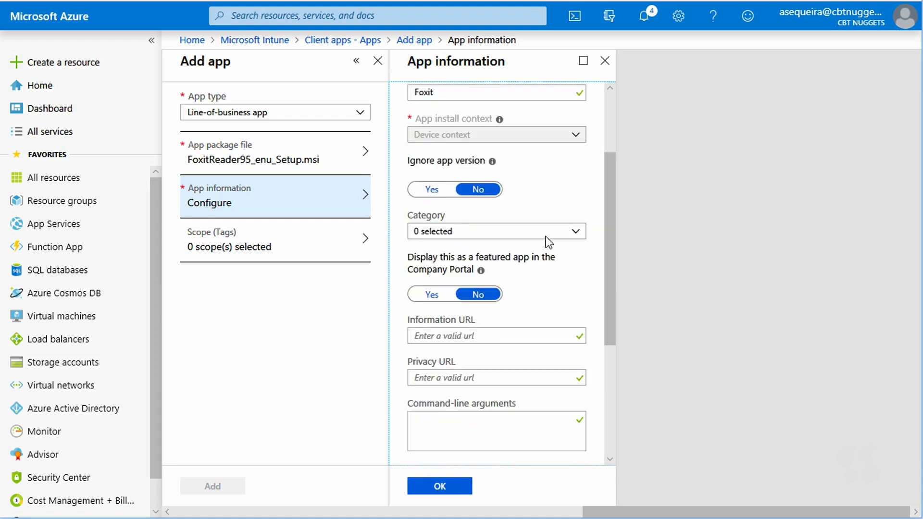
pyautogui.click(578, 245)
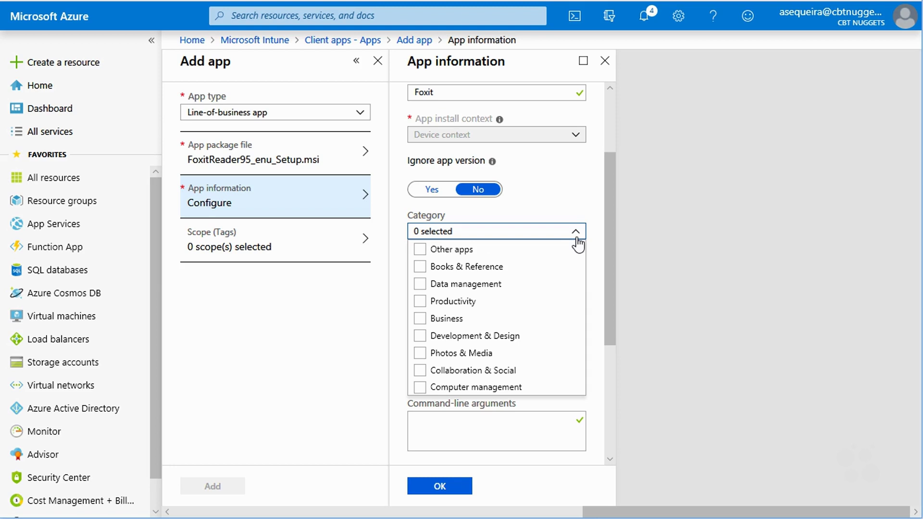
pyautogui.click(420, 301)
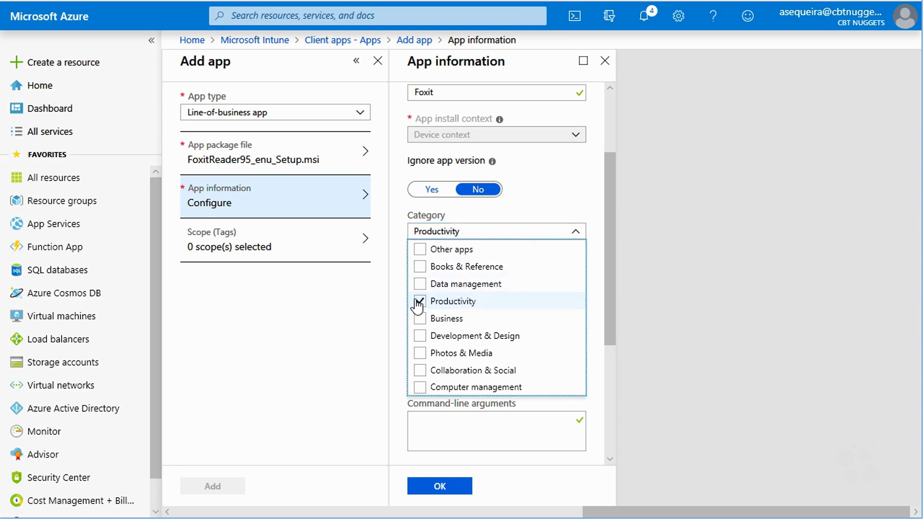
pyautogui.click(518, 203)
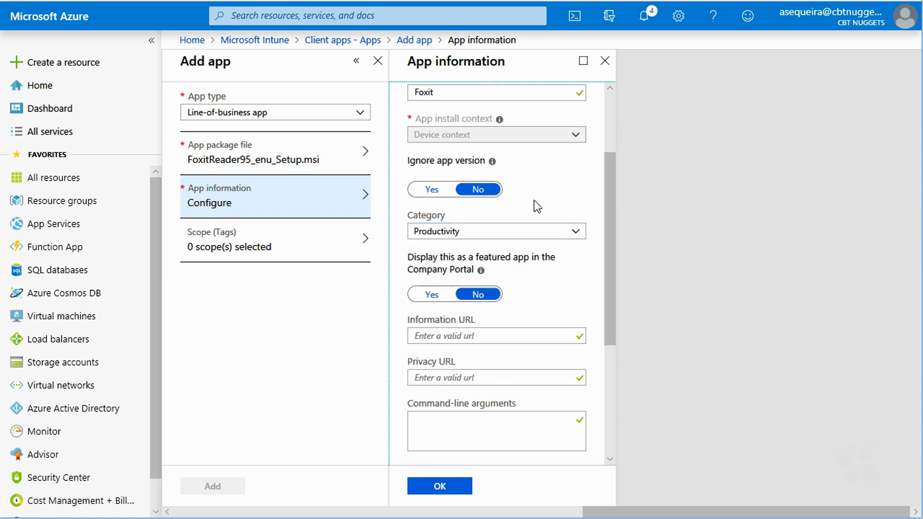
pyautogui.click(435, 296)
pyautogui.scroll(-3, 562, 279)
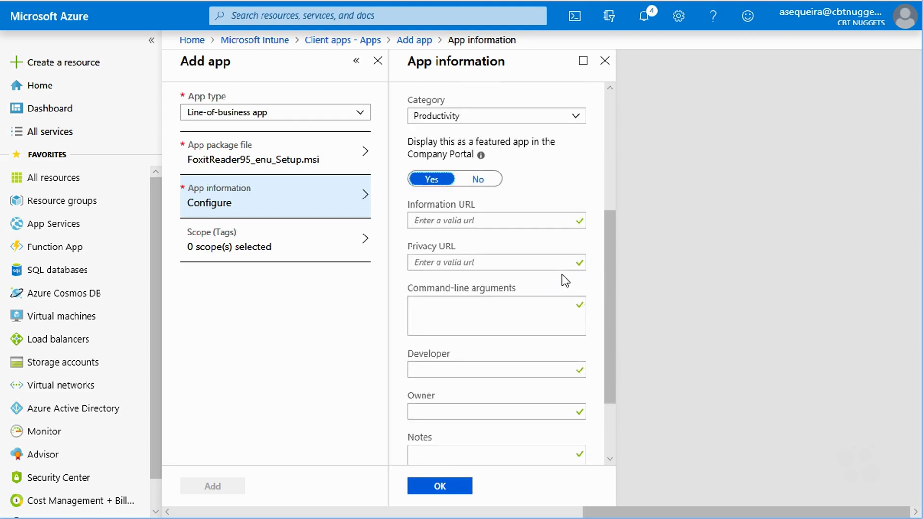
pyautogui.scroll(-2, 570, 249)
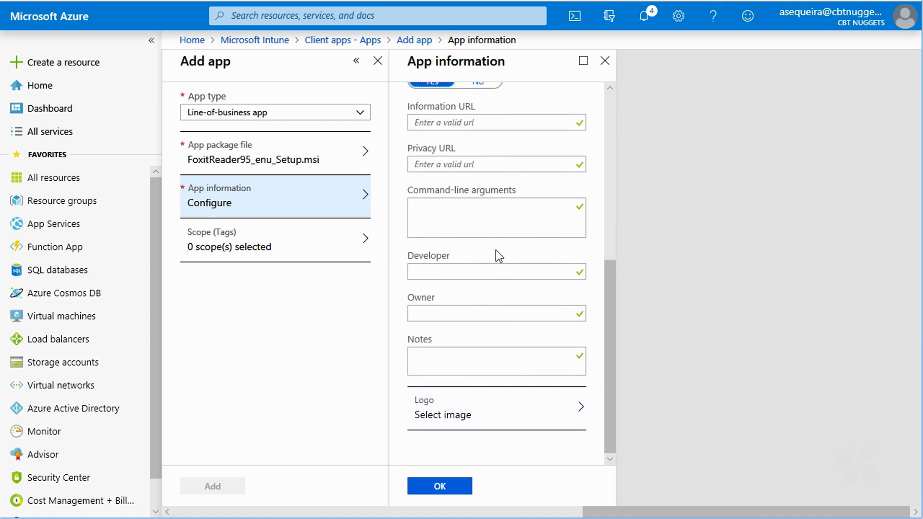
pyautogui.click(448, 488)
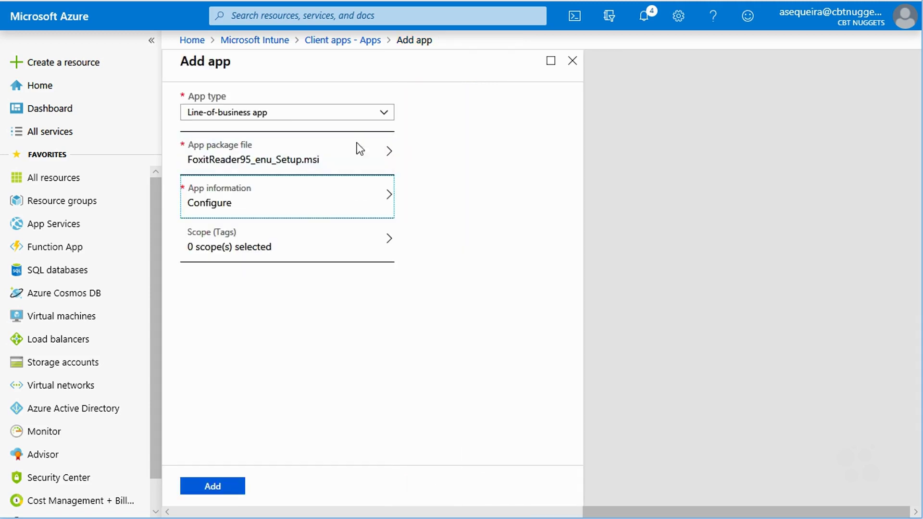
# - Add Foxit Reader so it appears in Client apps as a Windows MSI line-of-business app
pyautogui.click(220, 487)
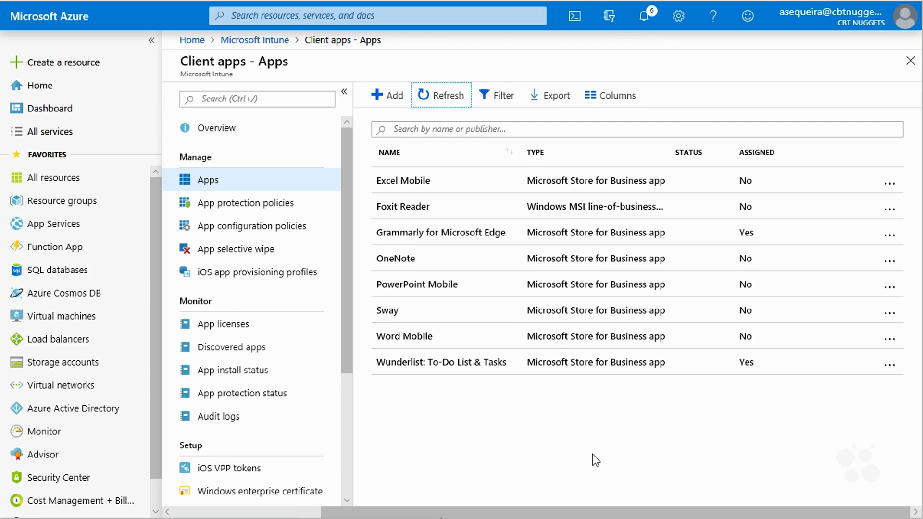
pyautogui.click(219, 183)
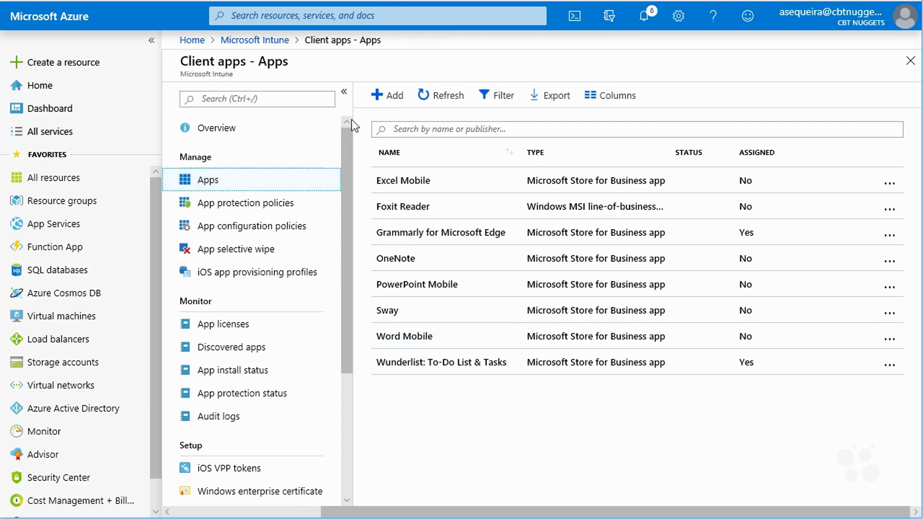
pyautogui.click(387, 95)
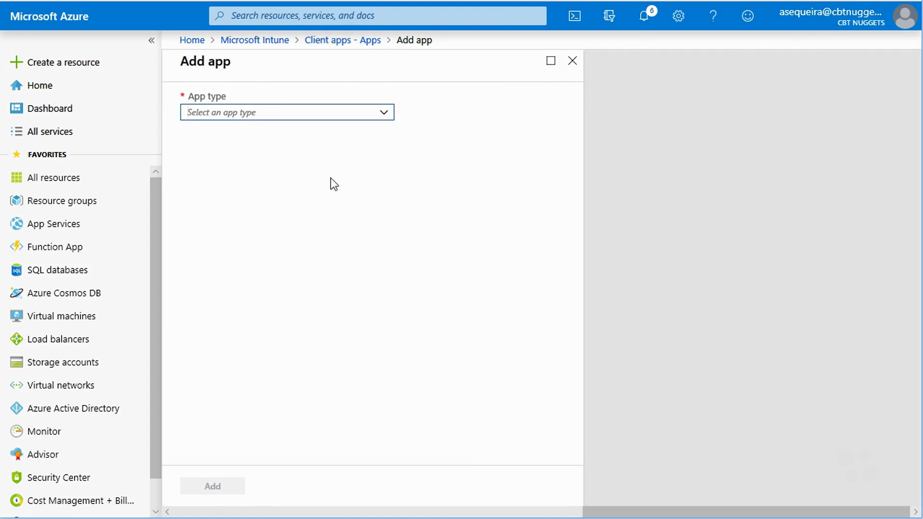
pyautogui.click(317, 117)
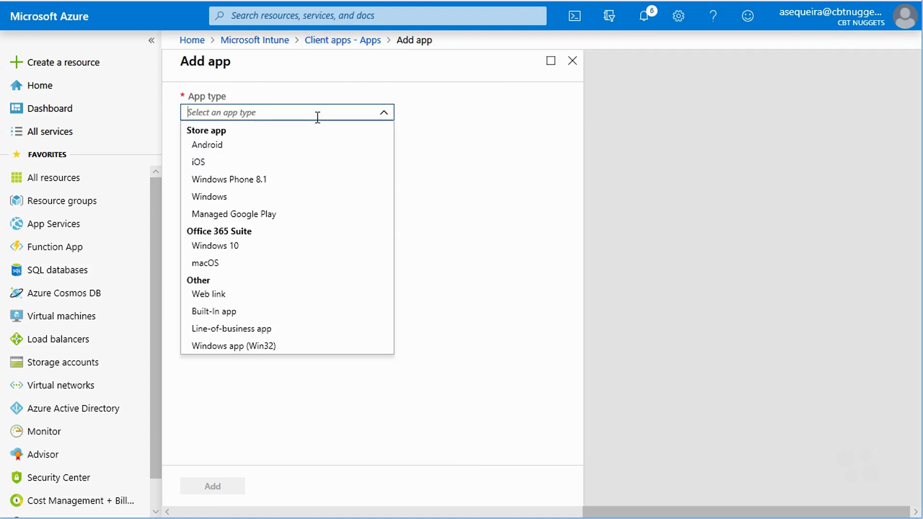
pyautogui.click(488, 167)
pyautogui.click(342, 40)
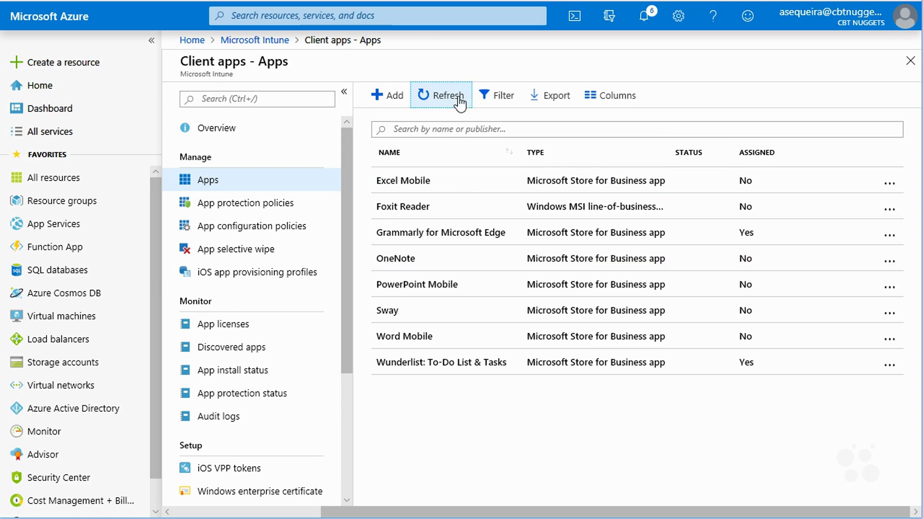
pyautogui.click(434, 96)
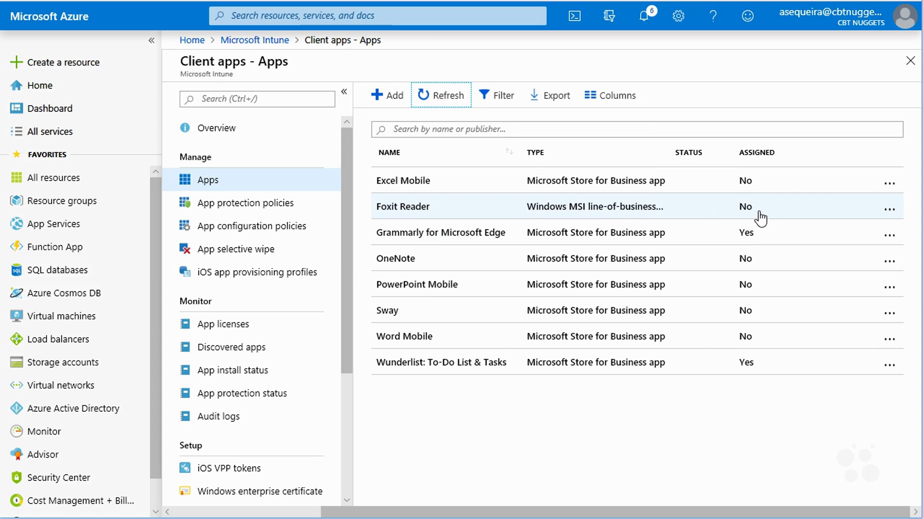
pyautogui.click(890, 215)
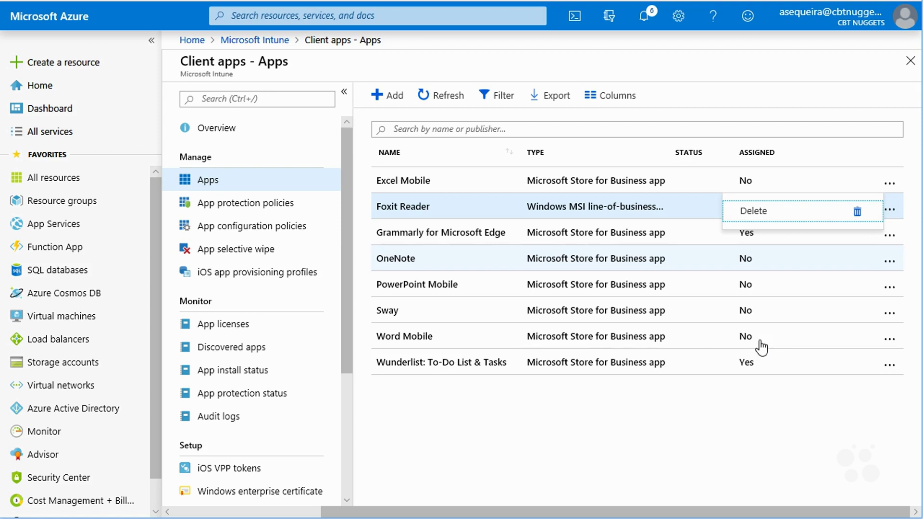
pyautogui.click(665, 405)
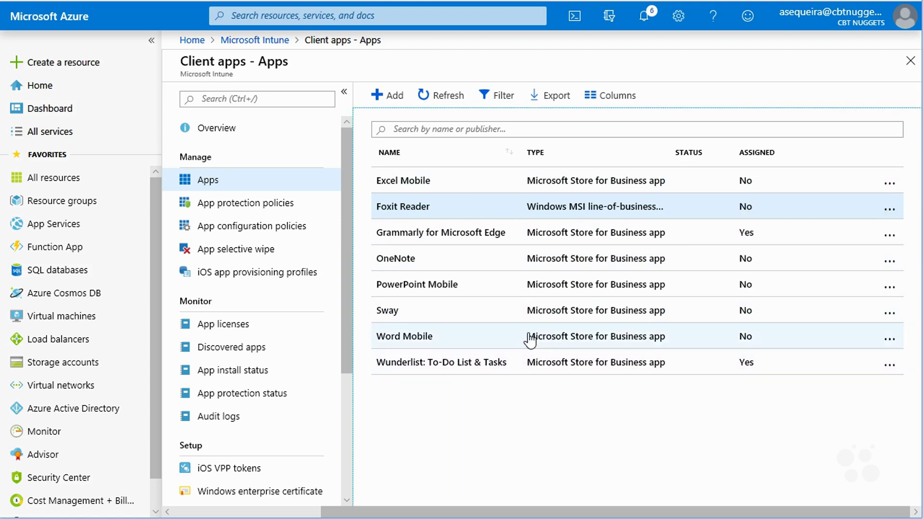
# - Open Foxit Reader's assignments and begin a new group assignment, listing assignment types
pyautogui.click(412, 212)
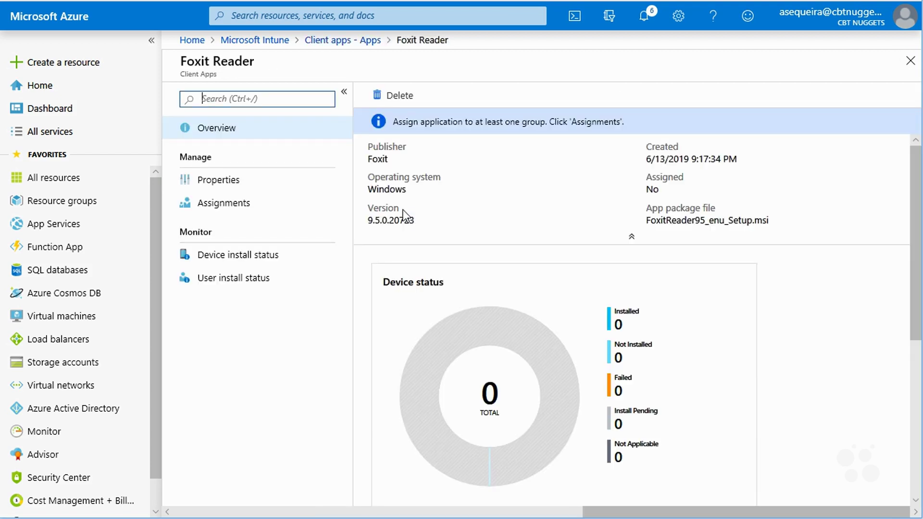
pyautogui.click(242, 208)
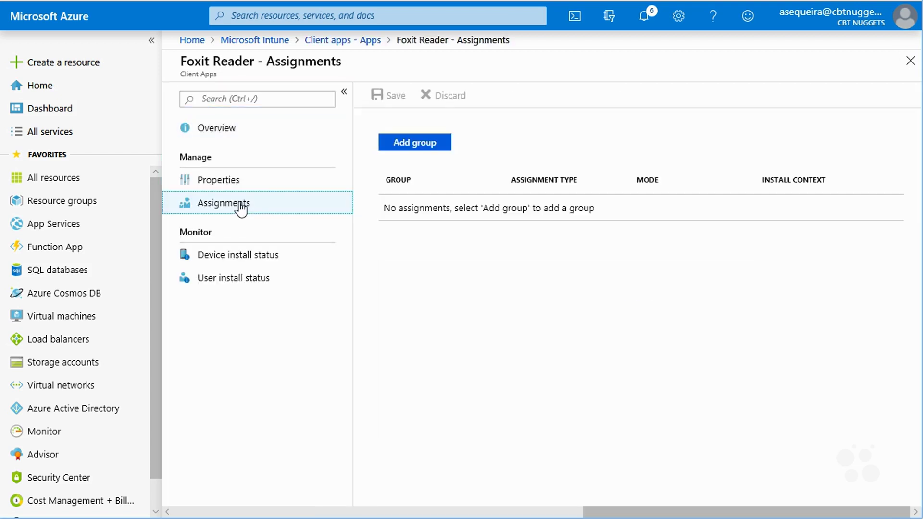
pyautogui.click(411, 148)
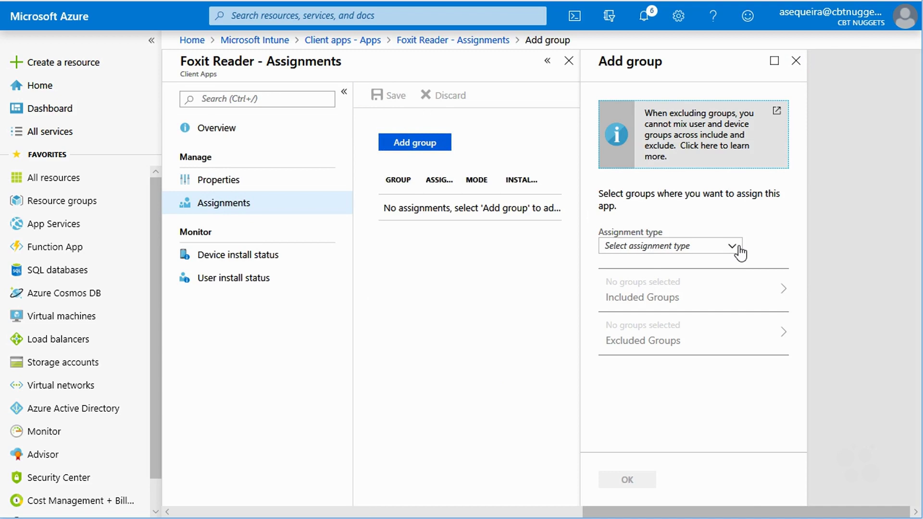
pyautogui.click(740, 251)
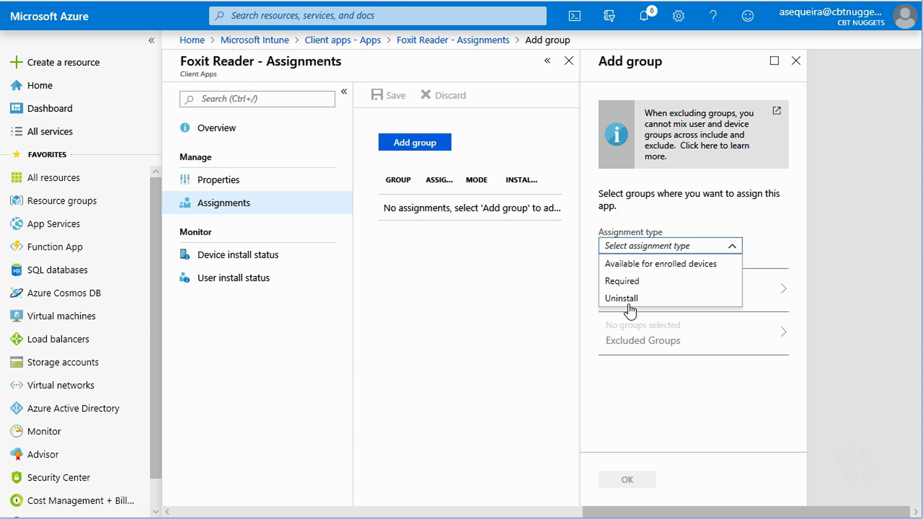
# - Assign Foxit Reader as Available for enrolled devices to the Test Users group and save
pyautogui.click(649, 265)
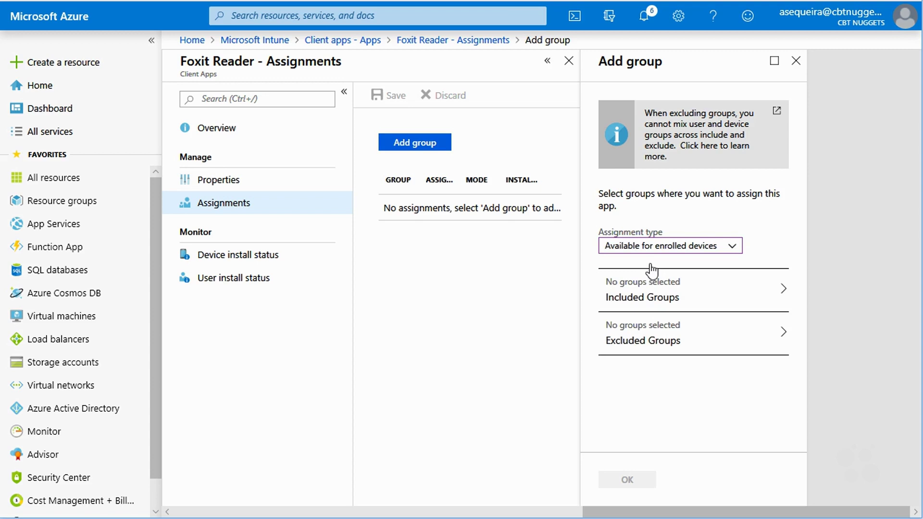
pyautogui.click(666, 301)
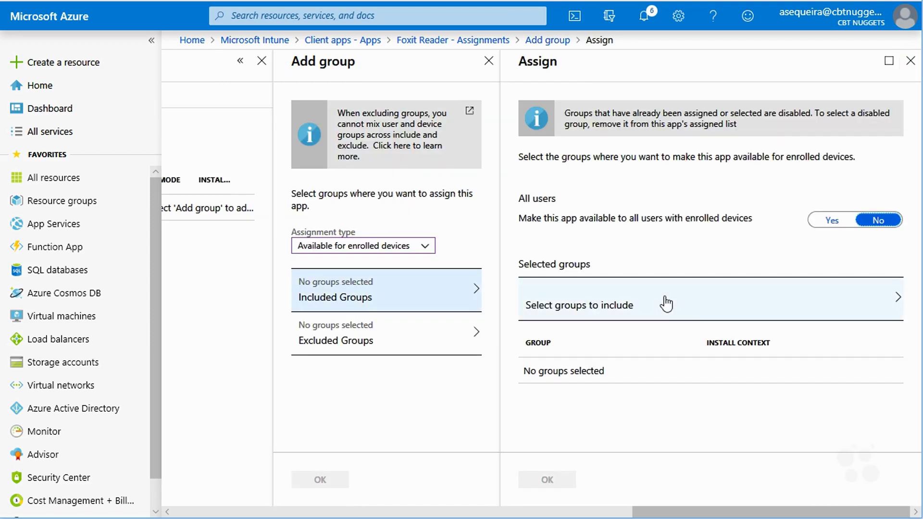
pyautogui.click(581, 308)
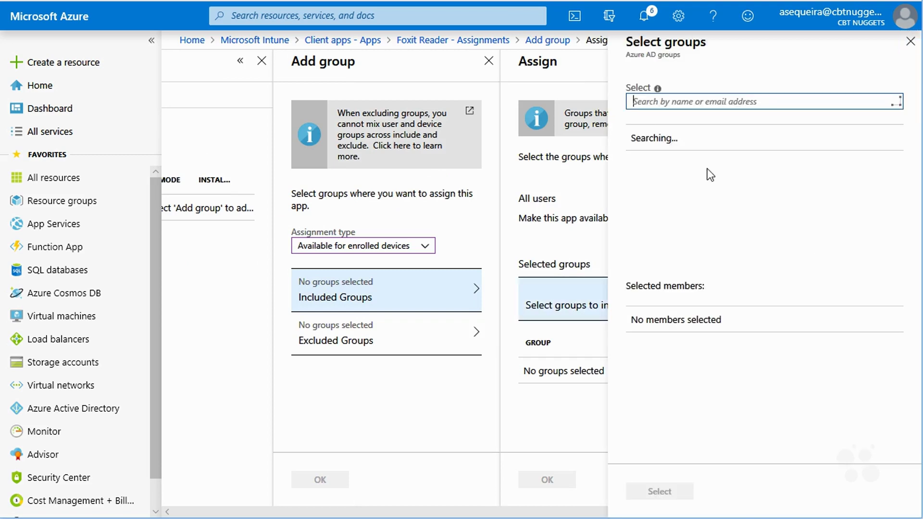
pyautogui.click(683, 149)
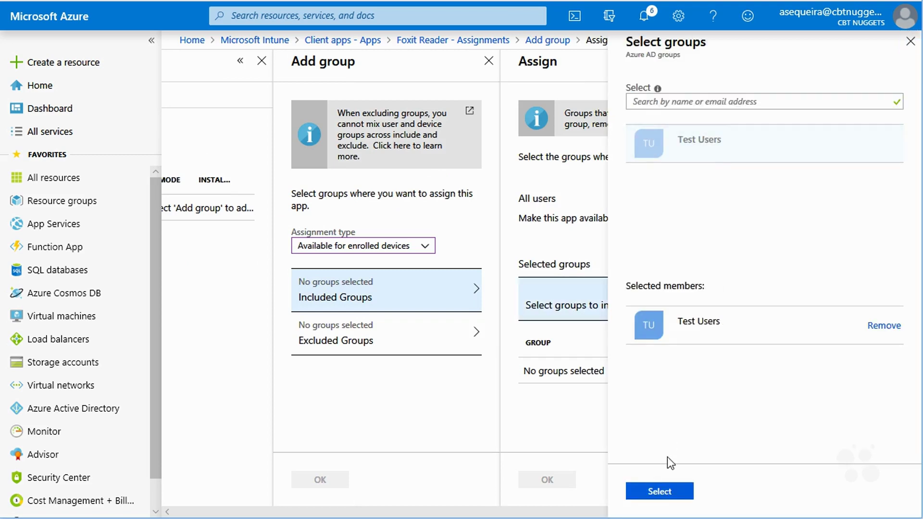
pyautogui.click(661, 493)
pyautogui.click(566, 481)
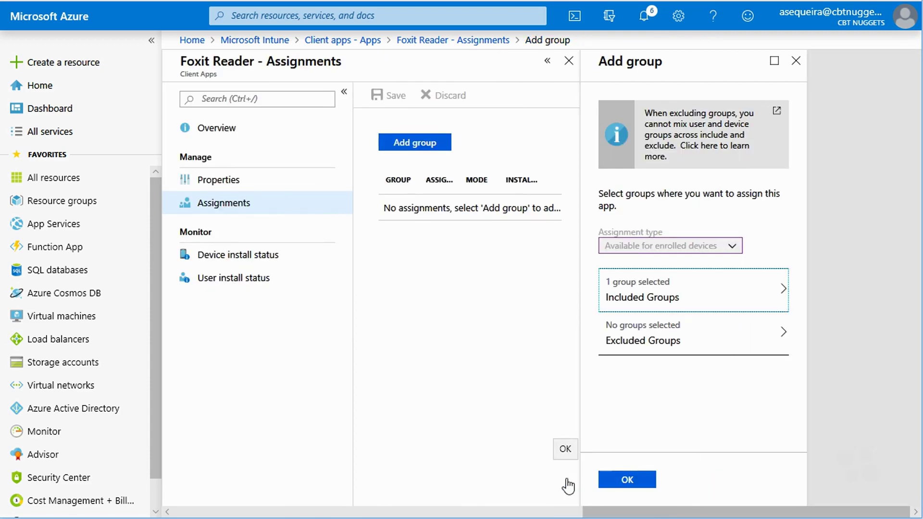
pyautogui.click(631, 480)
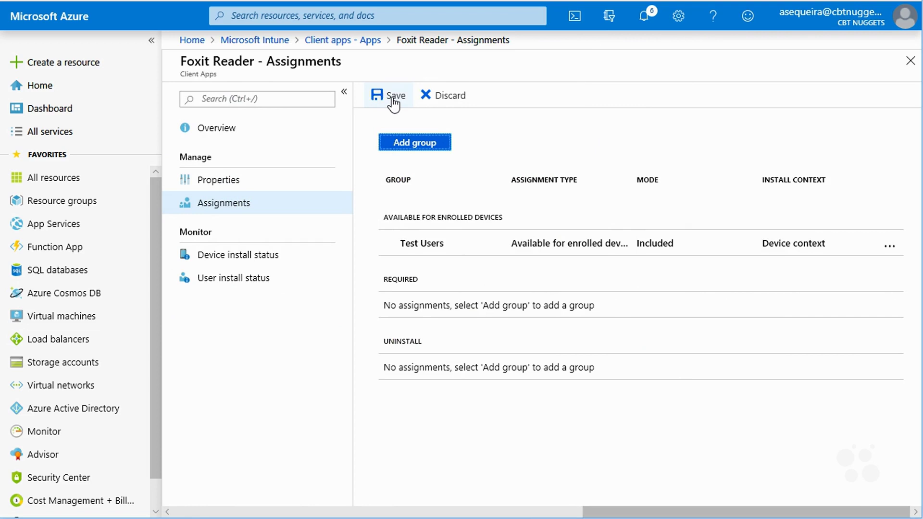
pyautogui.click(393, 100)
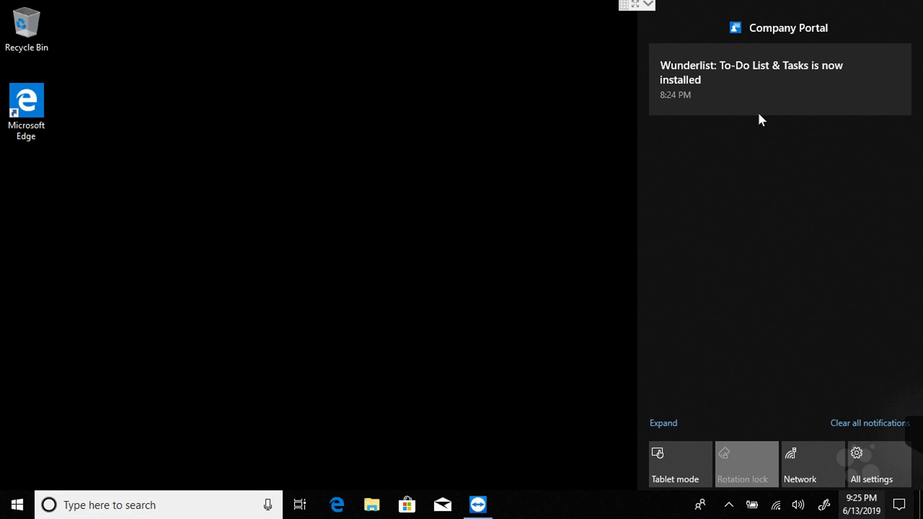
# - Dismiss the notification's Company Portal window, then launch Company Portal by searching 'company'
pyautogui.click(895, 24)
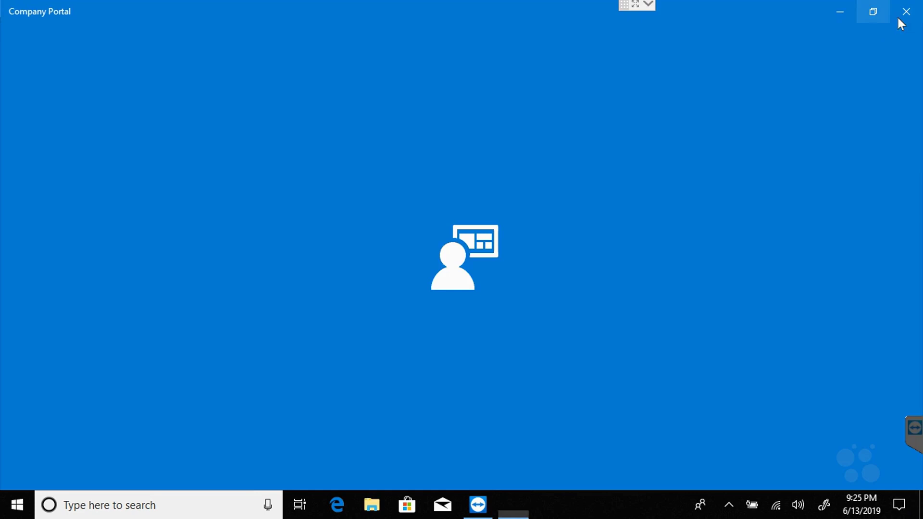
pyautogui.click(901, 8)
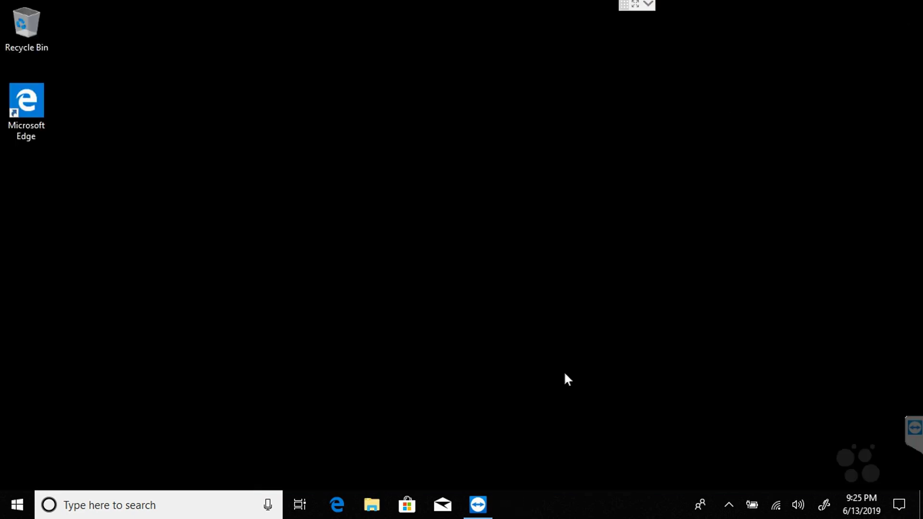
pyautogui.click(90, 505)
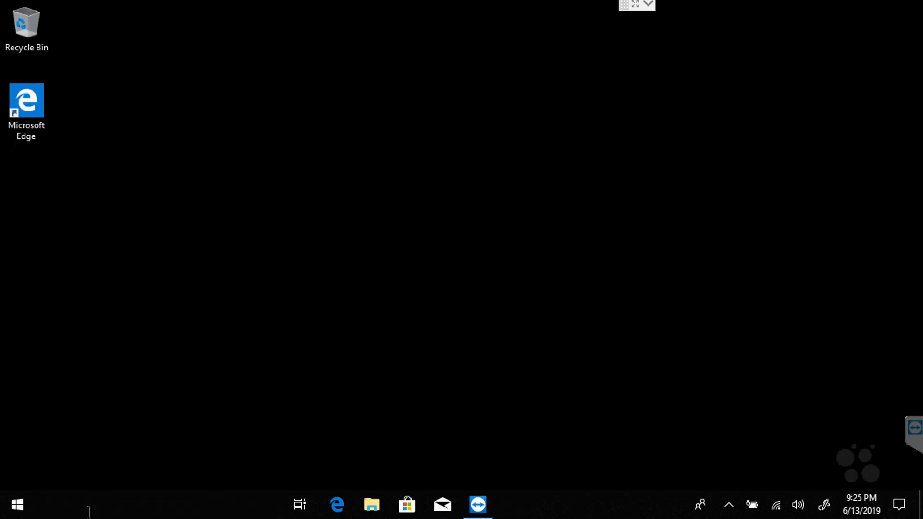
pyautogui.write('company')
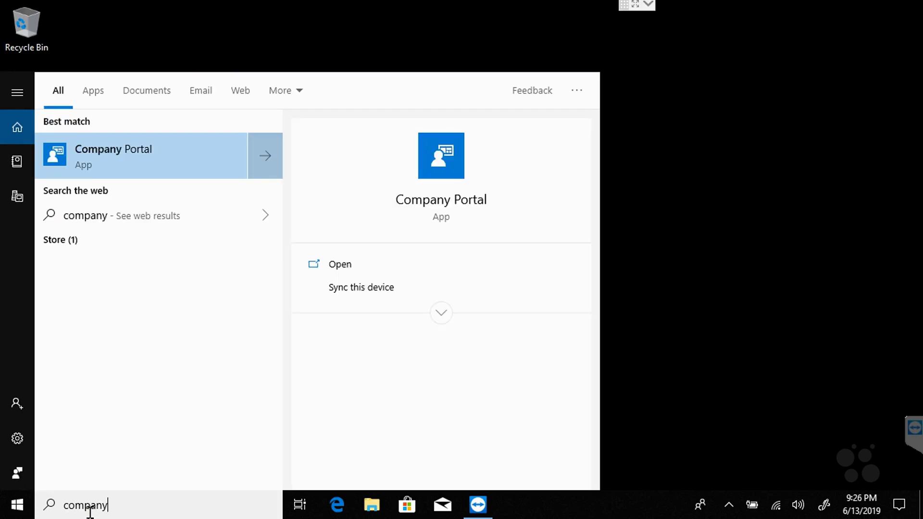
pyautogui.press('Return')
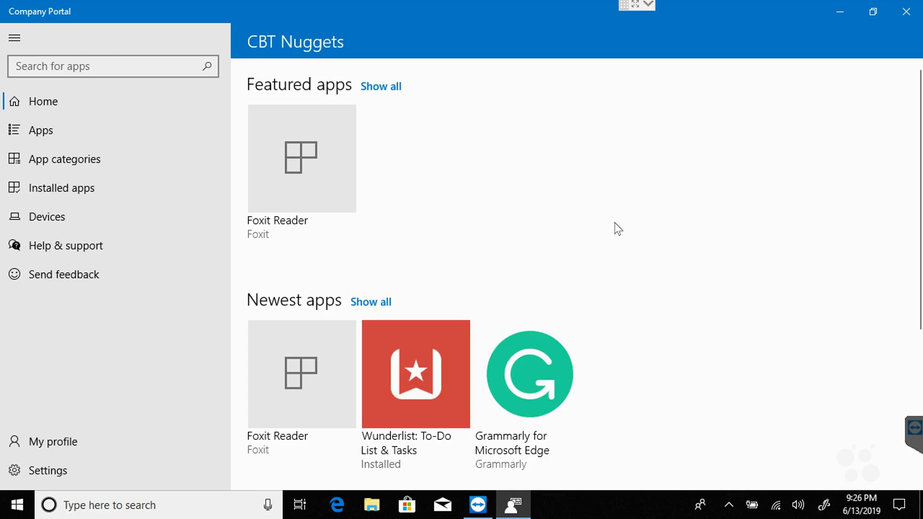
# - Open Foxit Reader from Featured apps and install it on this device
pyautogui.scroll(-3, 615, 227)
pyautogui.scroll(3, 616, 228)
pyautogui.scroll(-2, 577, 196)
pyautogui.scroll(2, 570, 197)
pyautogui.click(347, 190)
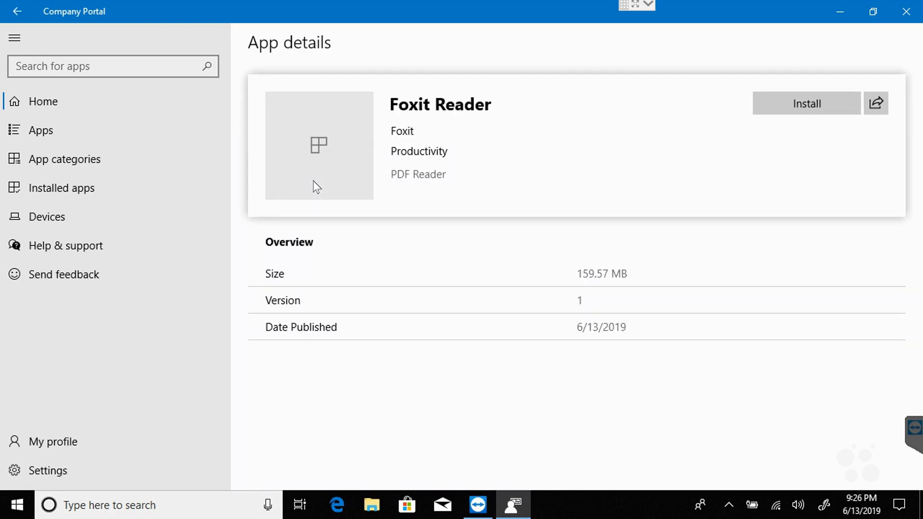
pyautogui.click(814, 106)
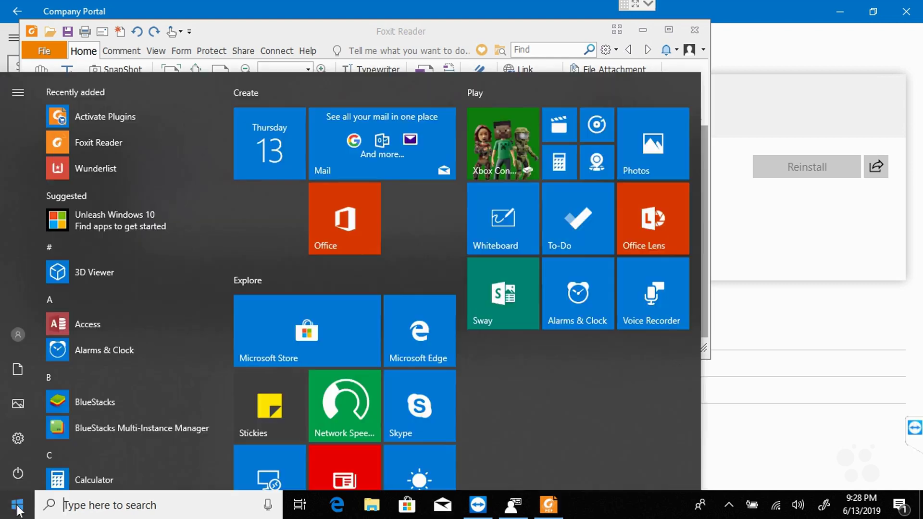
# - Check recently added programs in Start, then minimize Company Portal to reveal Foxit Reader
pyautogui.click(20, 510)
pyautogui.click(476, 16)
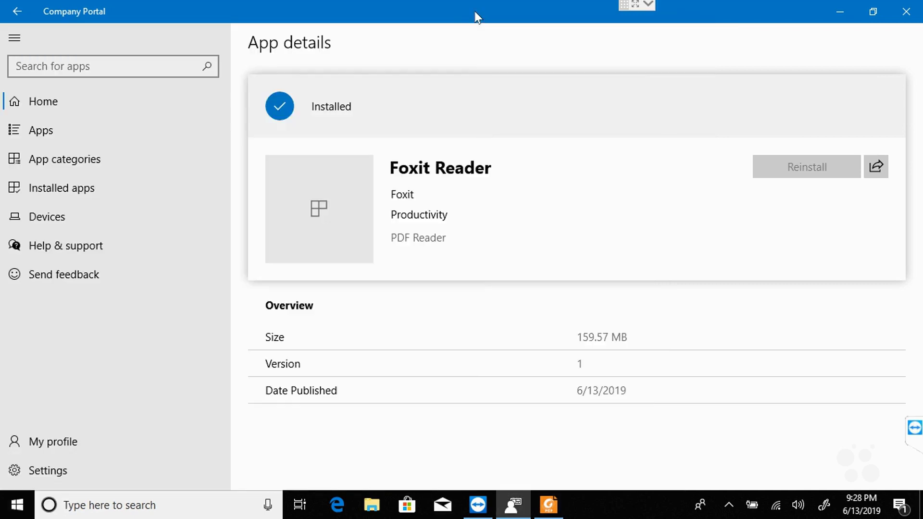
pyautogui.click(840, 12)
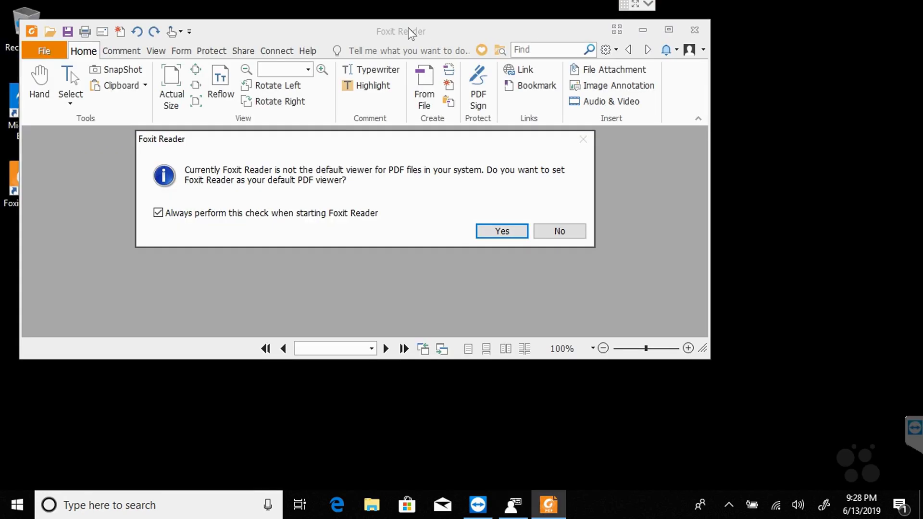
# - Make Foxit Reader the default PDF viewer, approve the UAC prompt, and close Foxit Reader
pyautogui.click(497, 232)
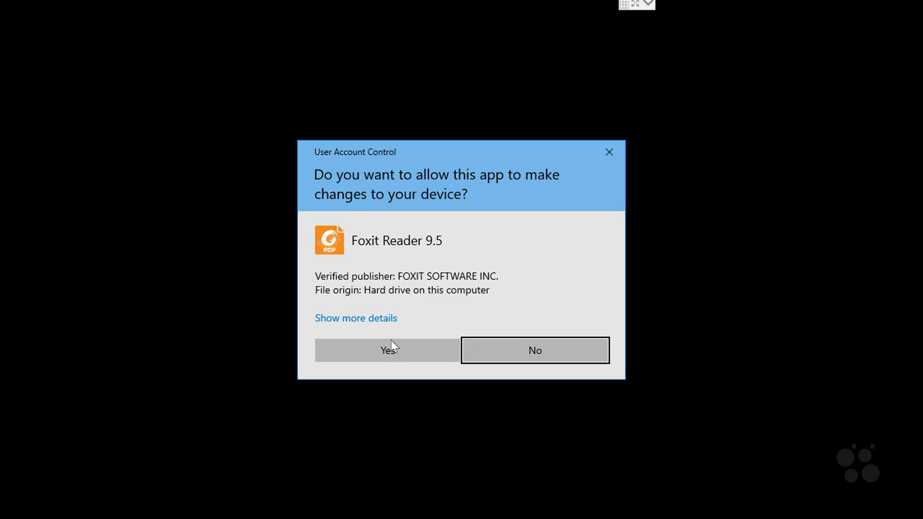
pyautogui.click(391, 345)
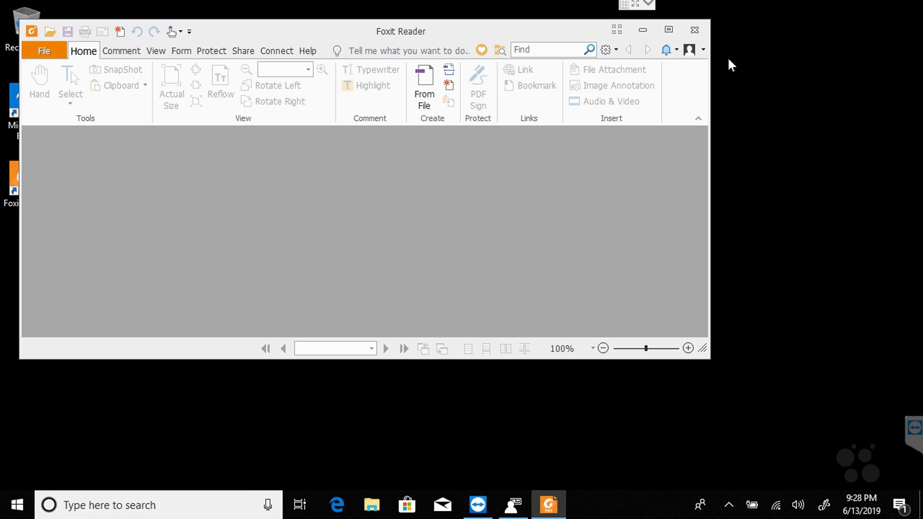
pyautogui.click(695, 32)
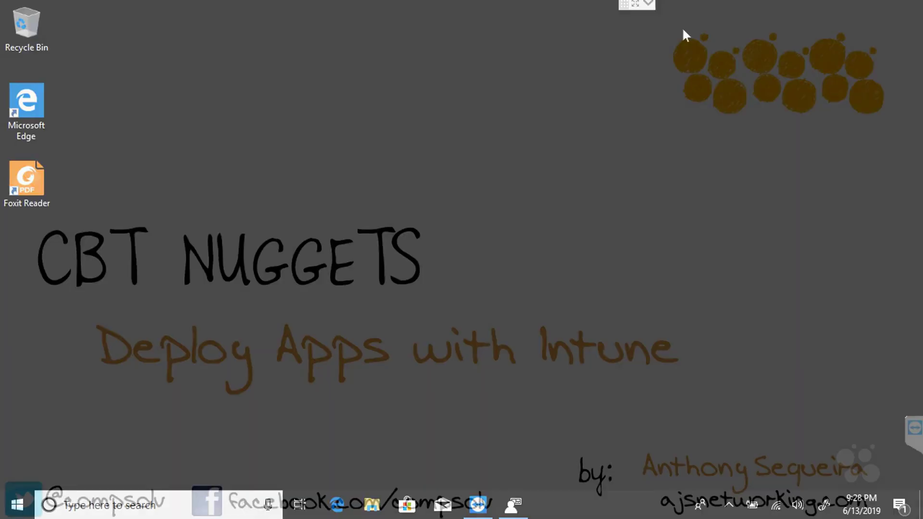